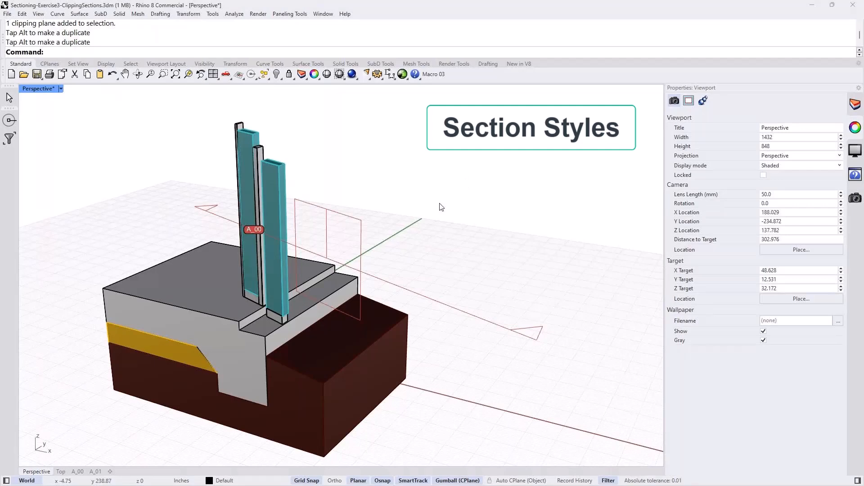
Open the file Sectioning-Exercise4-SectionStyles.3dm
click(6, 14)
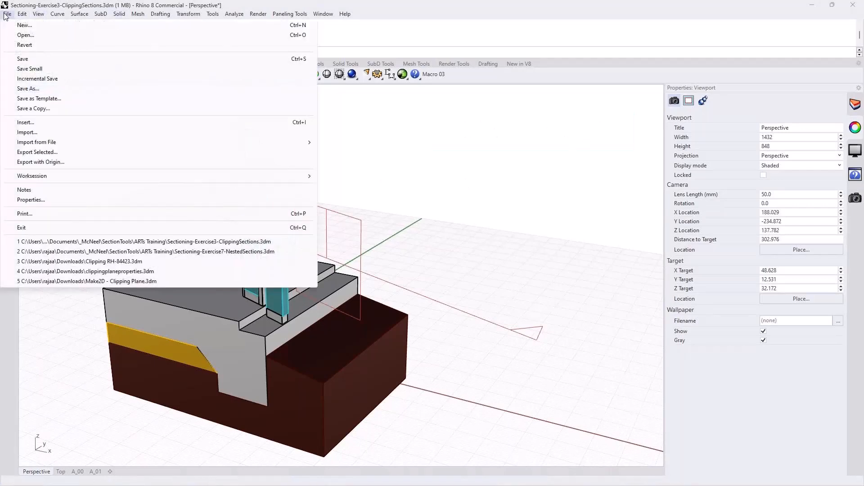
click(21, 36)
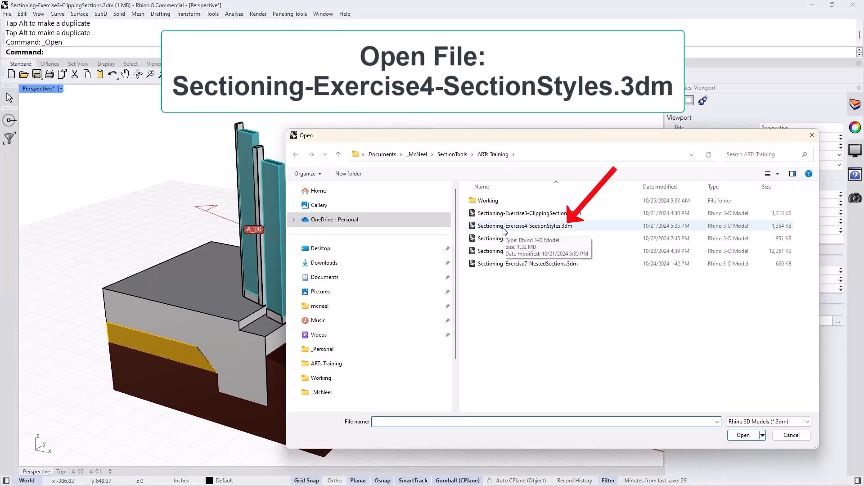
click(524, 225)
click(743, 434)
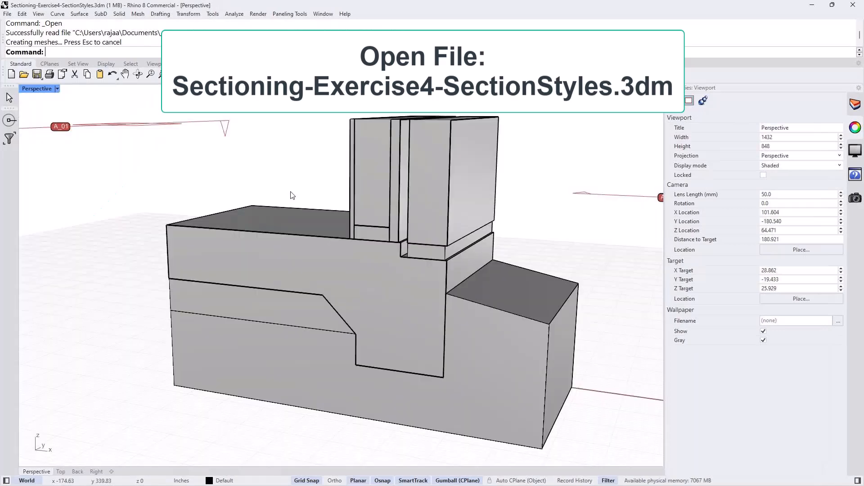
Move the A_00 clipping plane a short distance in the negative Y direction and deselect it
right_drag(509, 231, 307, 222)
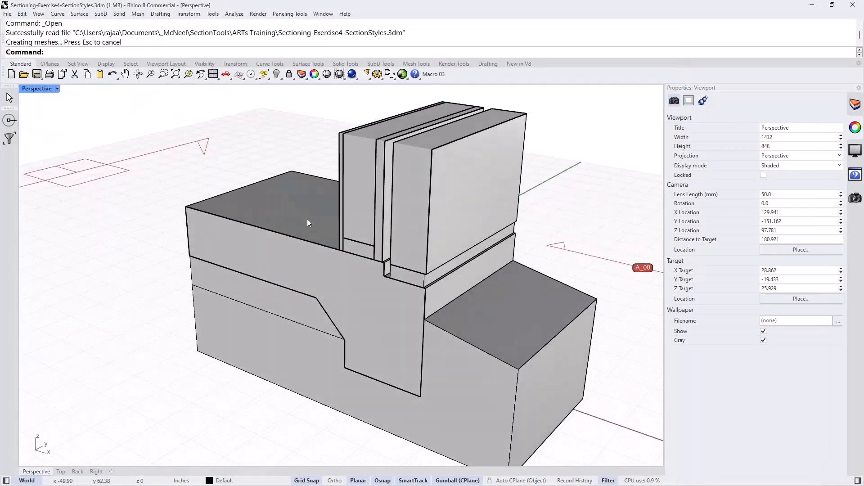
scroll(192, 189, down, 5)
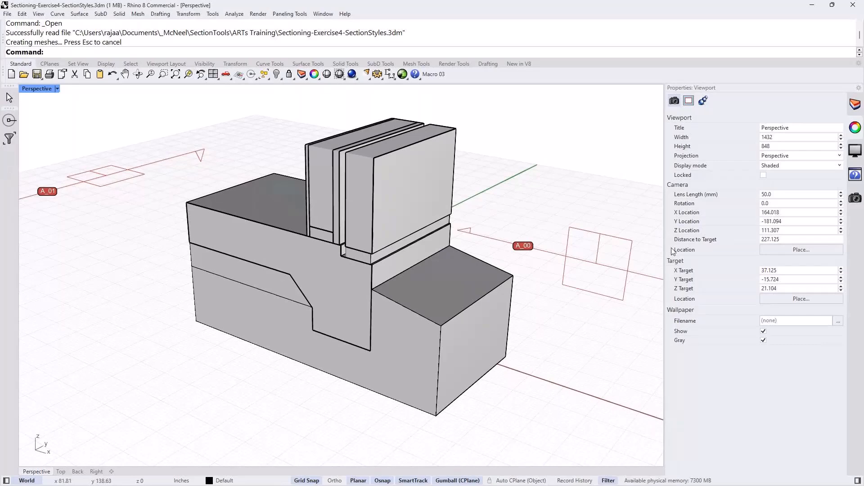
click(605, 295)
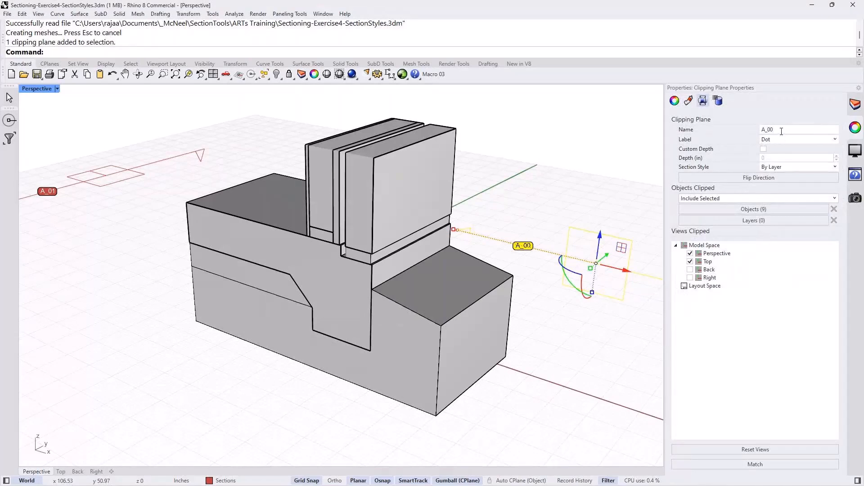
click(781, 131)
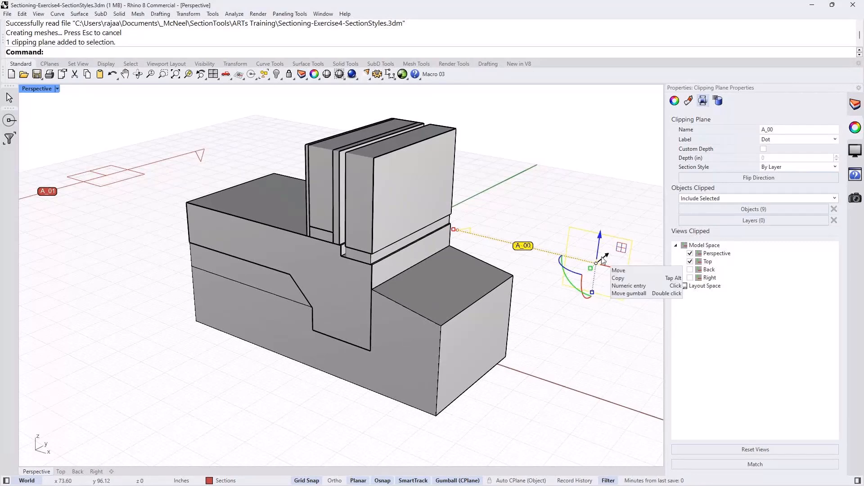
mouse_move(608, 259)
mouse_down()
mouse_move(616, 259)
mouse_move(597, 271)
mouse_up()
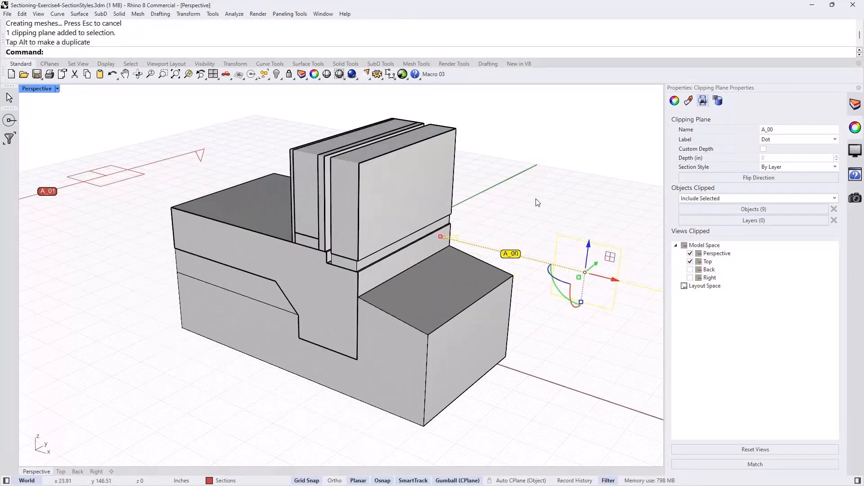
click(537, 202)
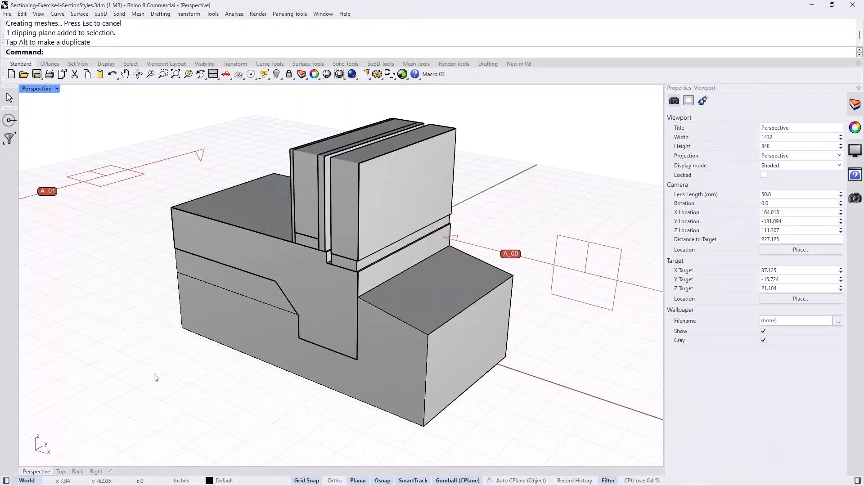
Draw a rectangle about 43 by 30 inches on the ground plane in front of the model
text(Rect)
key(Return)
click(126, 330)
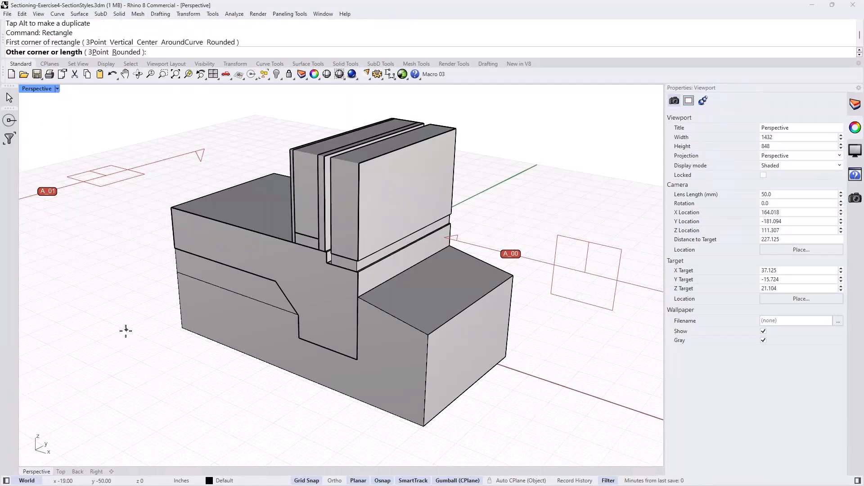
click(143, 424)
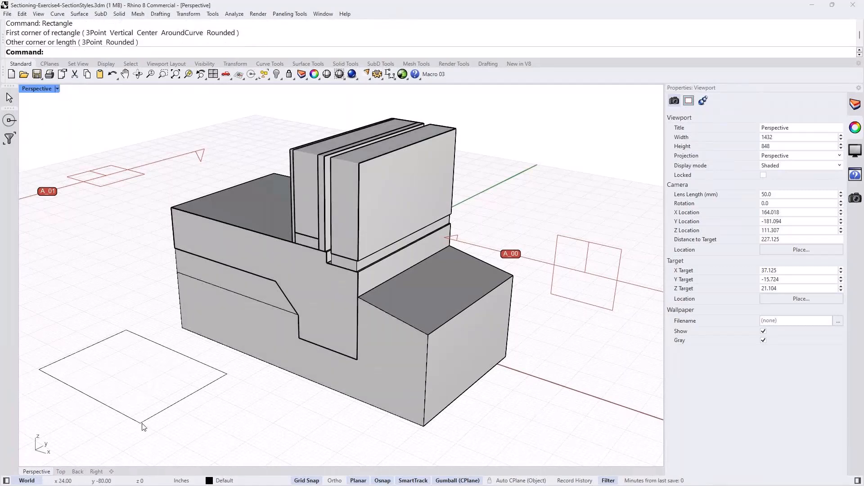
Start the Hatch command on the rectangle in front of the model to open the hatch settings
text(Hatch)
key(Return)
click(185, 397)
key(Return)
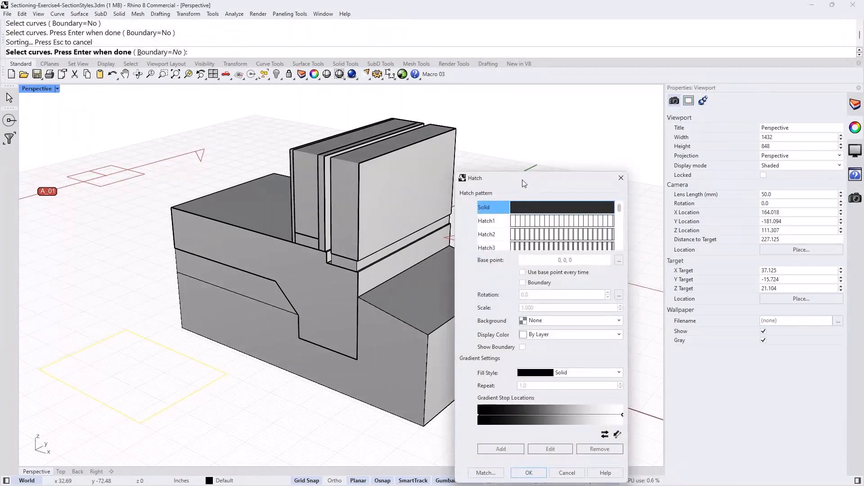
mouse_move(522, 179)
mouse_down()
mouse_move(398, 106)
mouse_move(376, 115)
mouse_up()
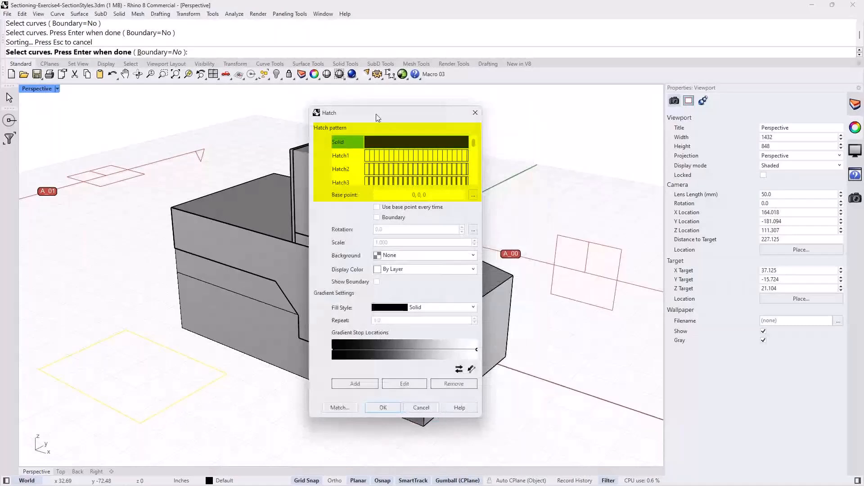
Examine the available hatch patterns, including Earth, Harringbone, Sand and the Concrete variant
drag(474, 145, 478, 178)
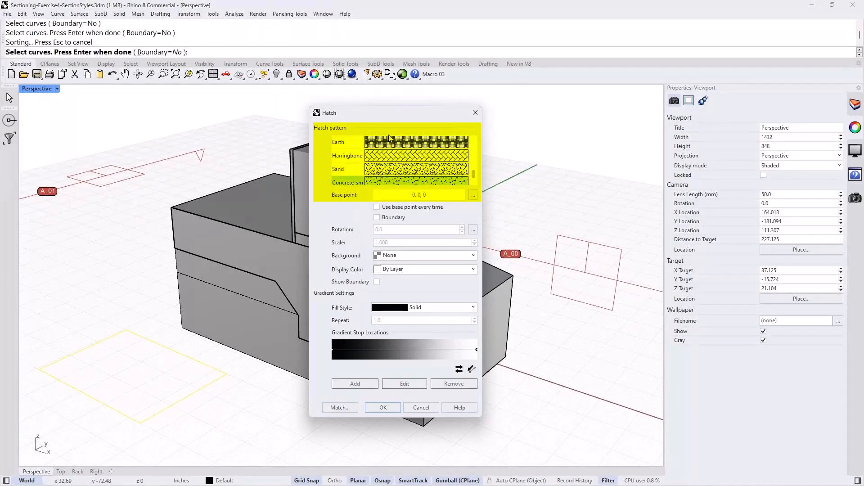
click(387, 144)
click(381, 158)
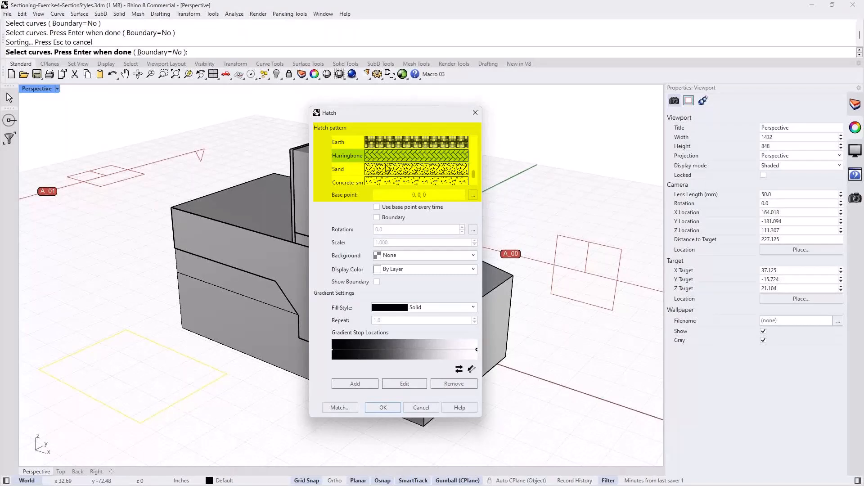
click(381, 175)
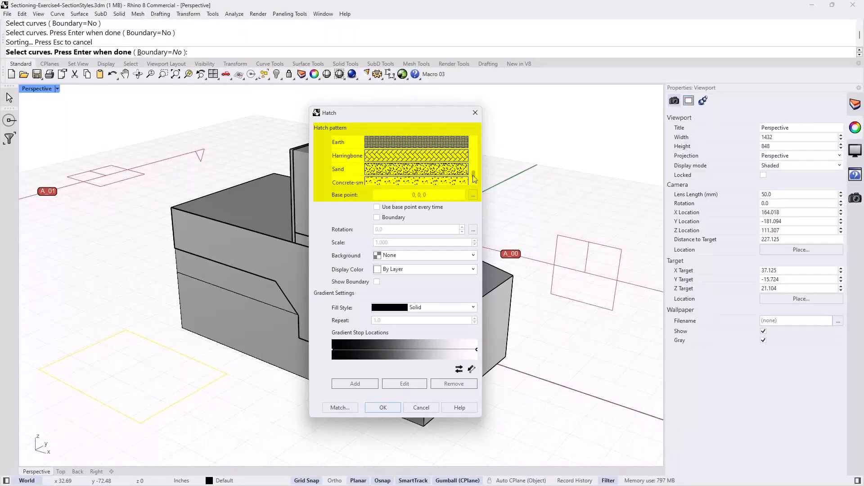
drag(473, 175, 473, 172)
click(405, 182)
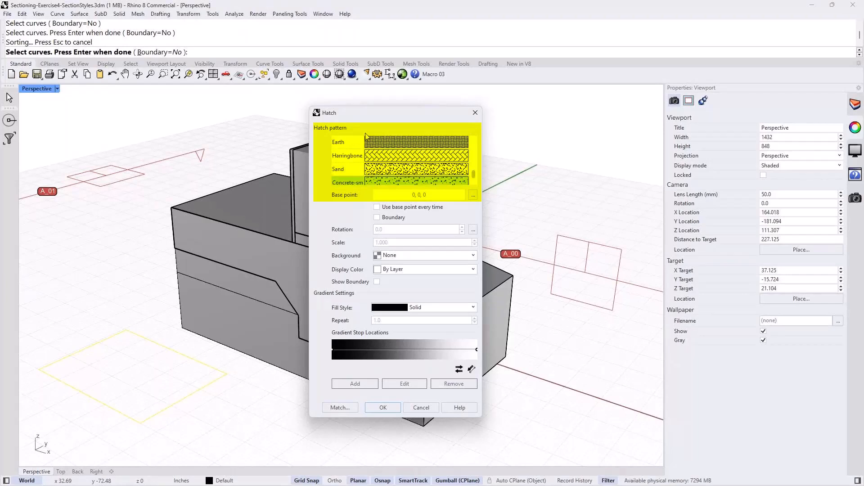
click(373, 165)
click(373, 144)
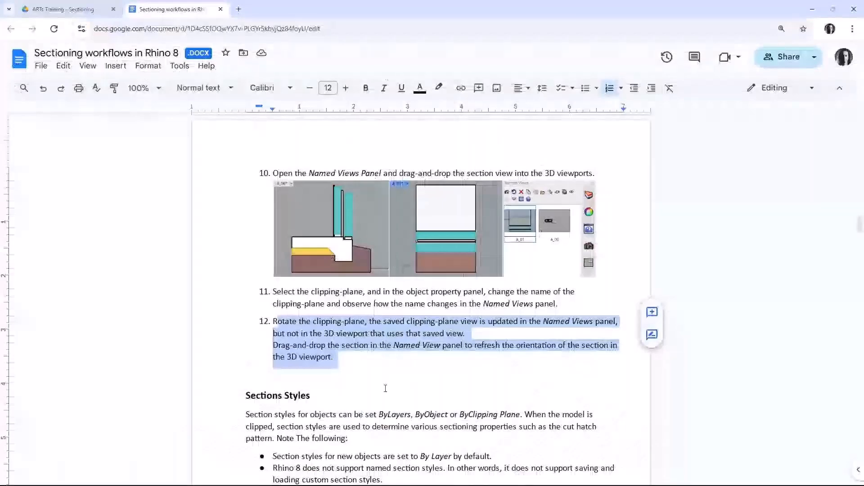
Switch to the browser document Sectioning workflows in Rhino 8 and open the wiki article on additional hatch patterns
click(385, 388)
scroll(383, 383, down, 4)
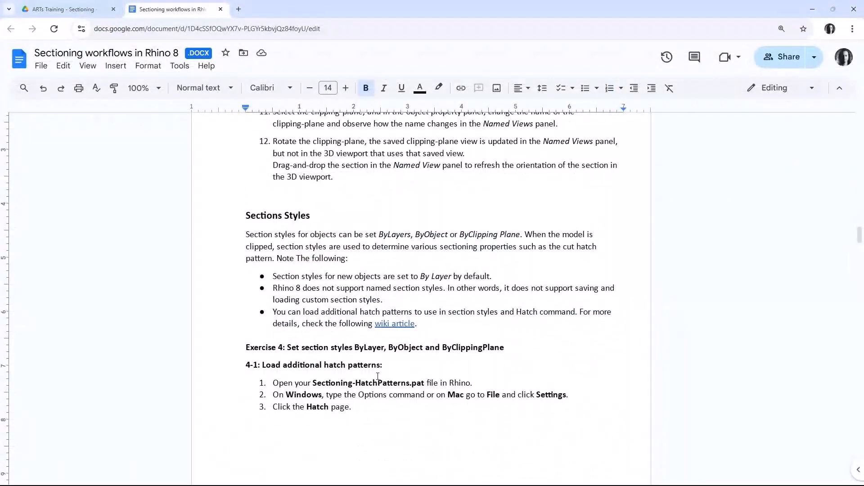
scroll(378, 377, down, 2)
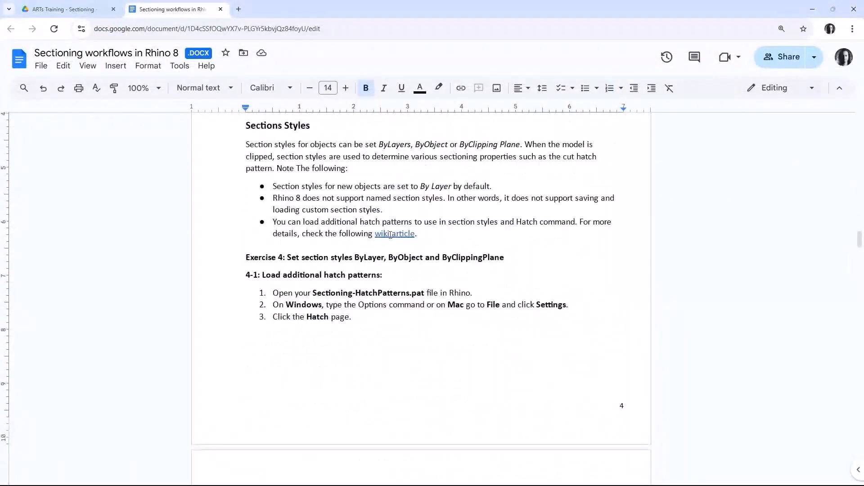
scroll(382, 276, down, 4)
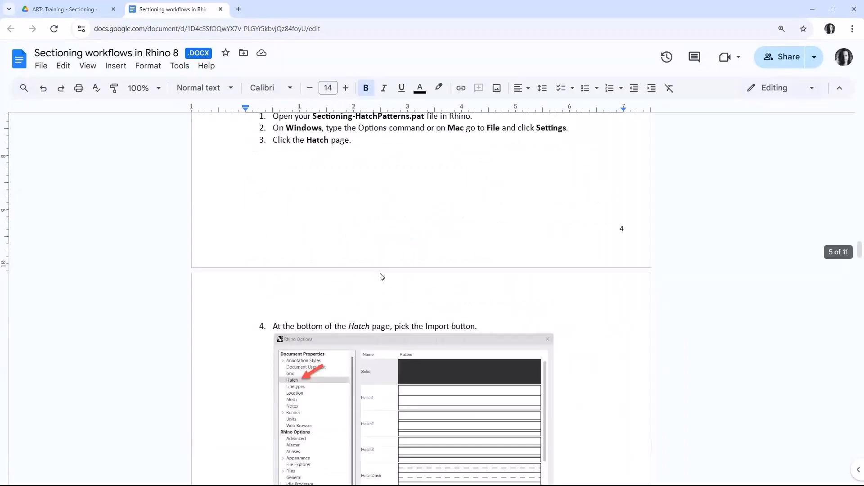
scroll(309, 227, up, 3)
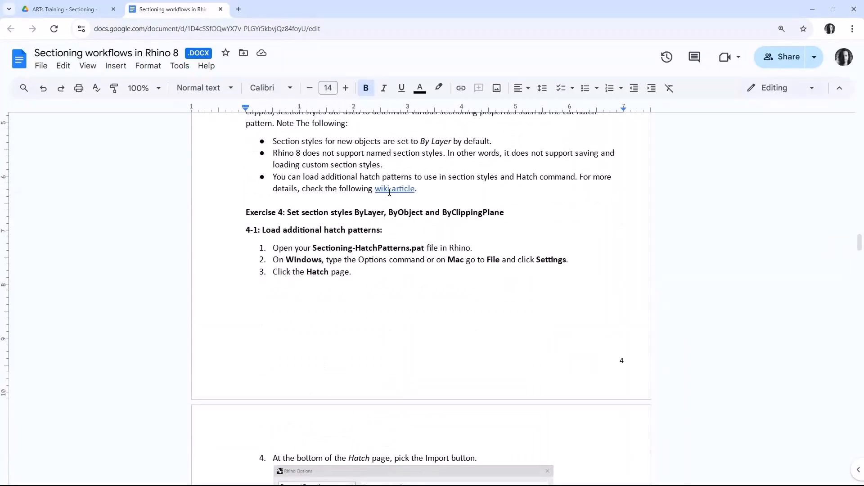
click(392, 189)
click(413, 208)
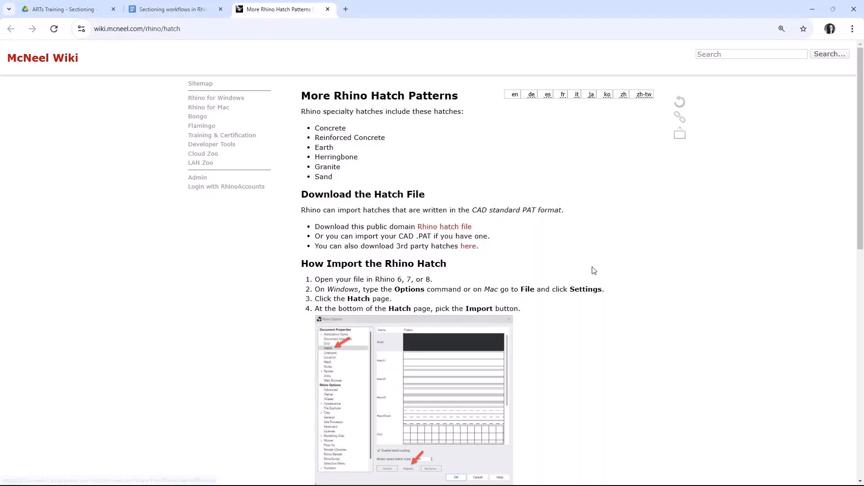
Read the wiki article's instructions for importing, testing and using Rhino hatch patterns in section styles
scroll(530, 270, down, 1)
scroll(540, 272, down, 4)
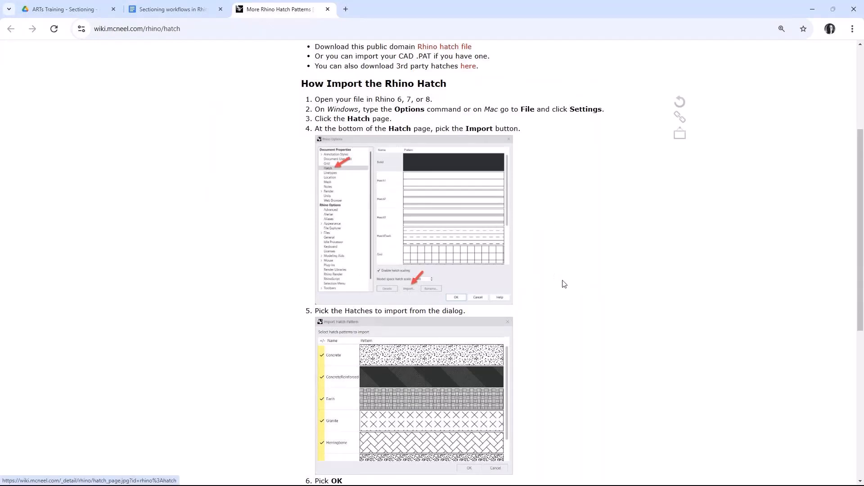
scroll(562, 283, down, 3)
scroll(564, 285, down, 1)
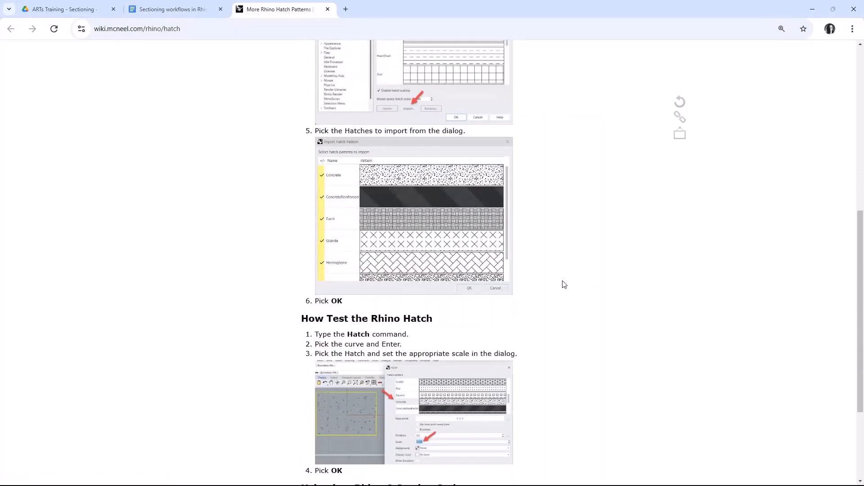
scroll(564, 285, down, 3)
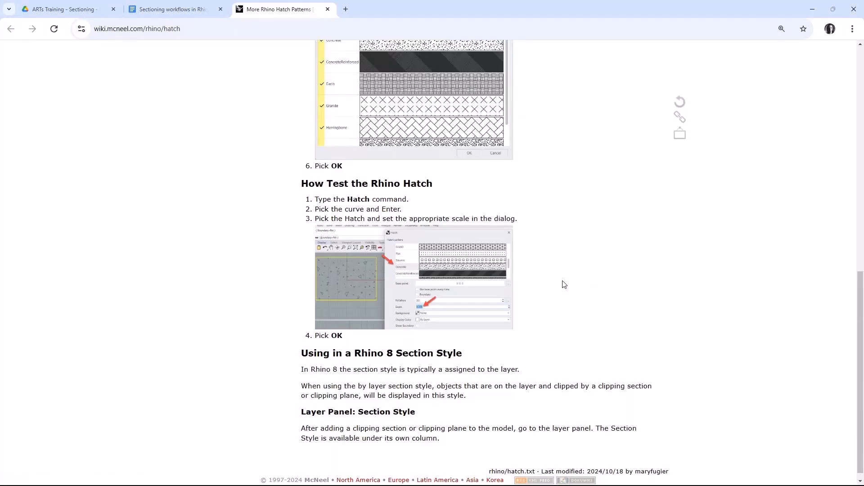
scroll(564, 285, up, 4)
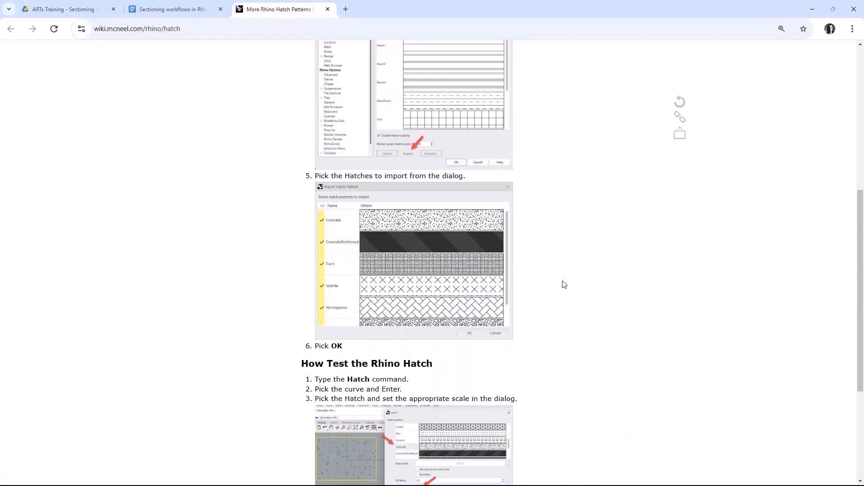
Switch back to Rhino and cancel the Hatch command
click(815, 13)
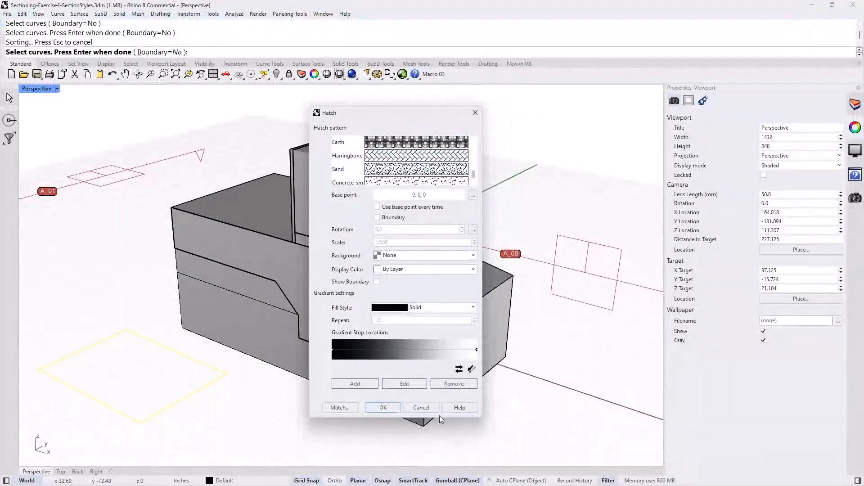
click(421, 408)
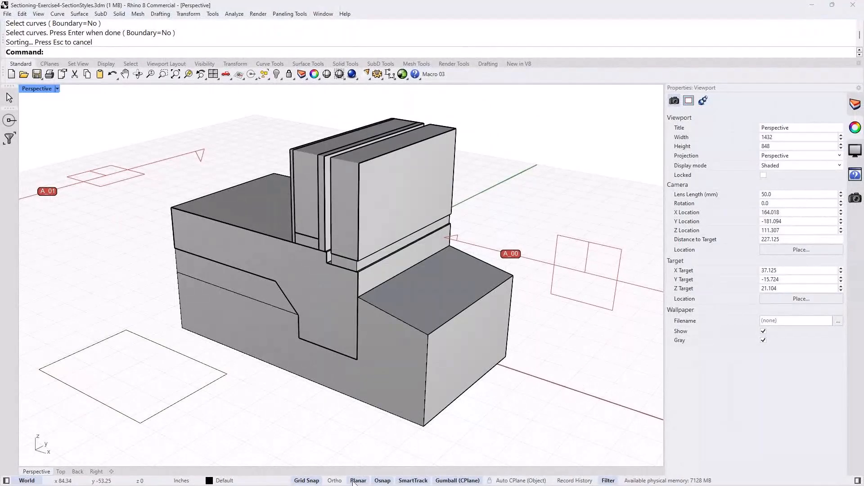
Return to the browser's Sectioning workflows document and read the Exercise 4-1 instructions for loading additional hatch patterns
click(521, 477)
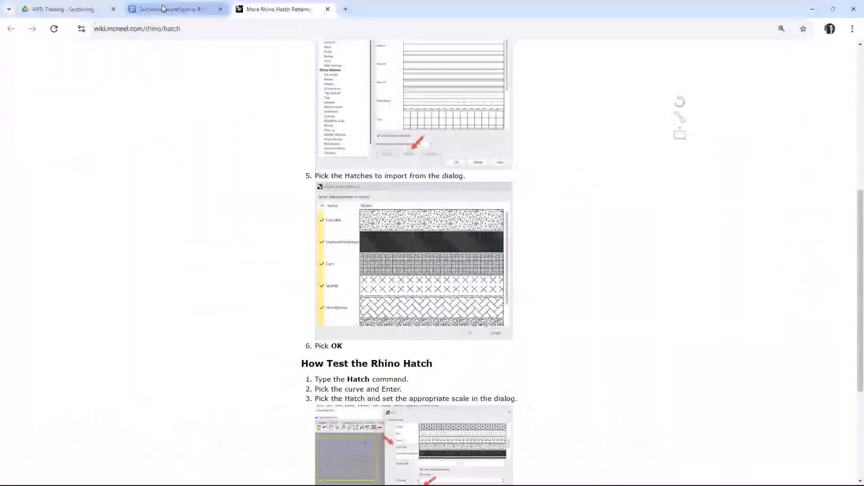
click(174, 9)
scroll(330, 389, down, 1)
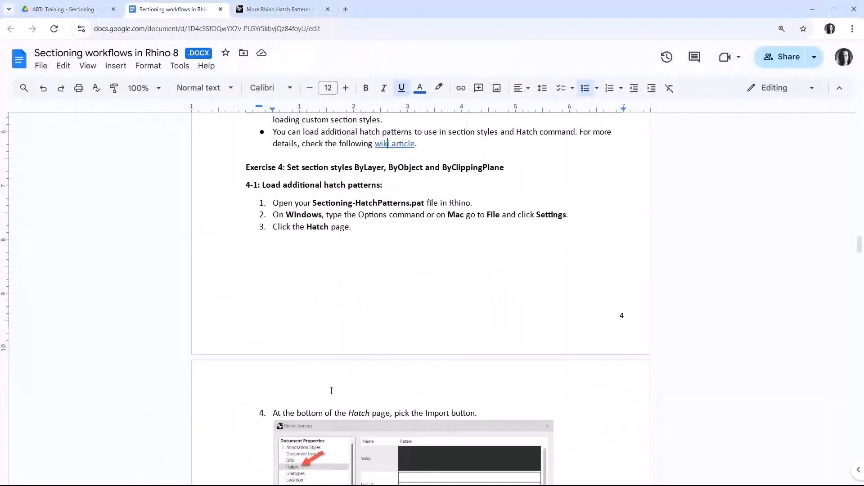
drag(263, 185, 382, 182)
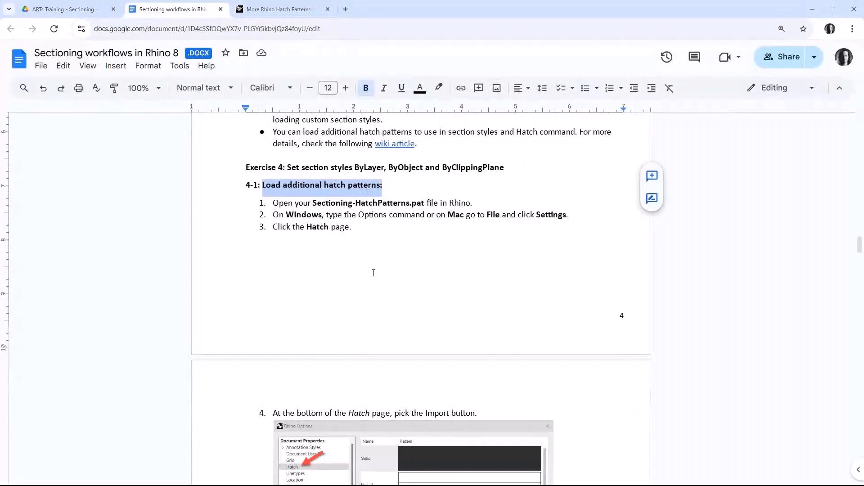
scroll(374, 272, down, 1)
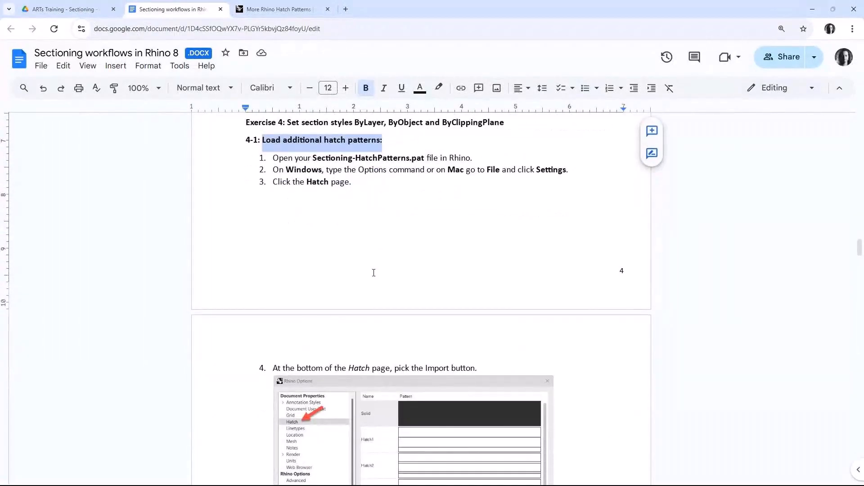
scroll(374, 272, down, 6)
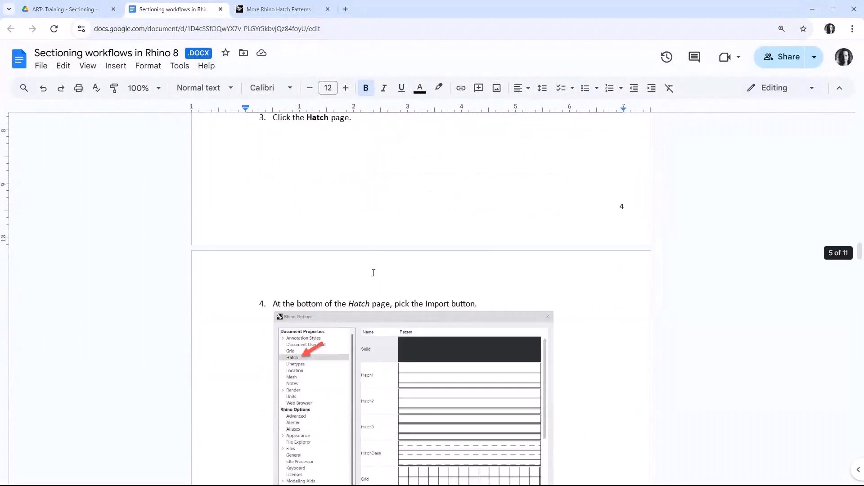
scroll(373, 272, down, 3)
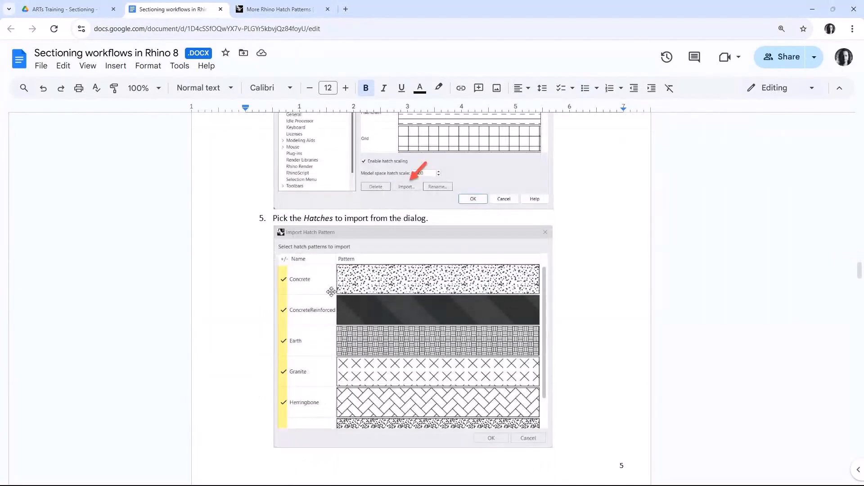
scroll(332, 292, down, 4)
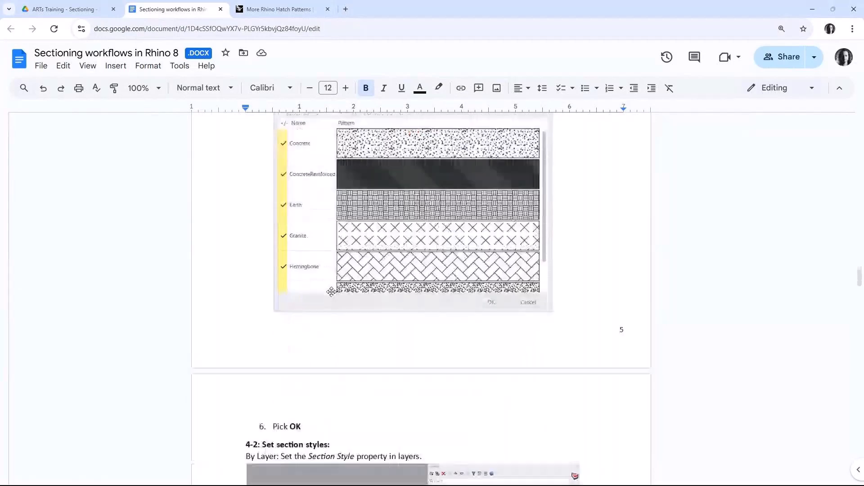
scroll(326, 280, up, 2)
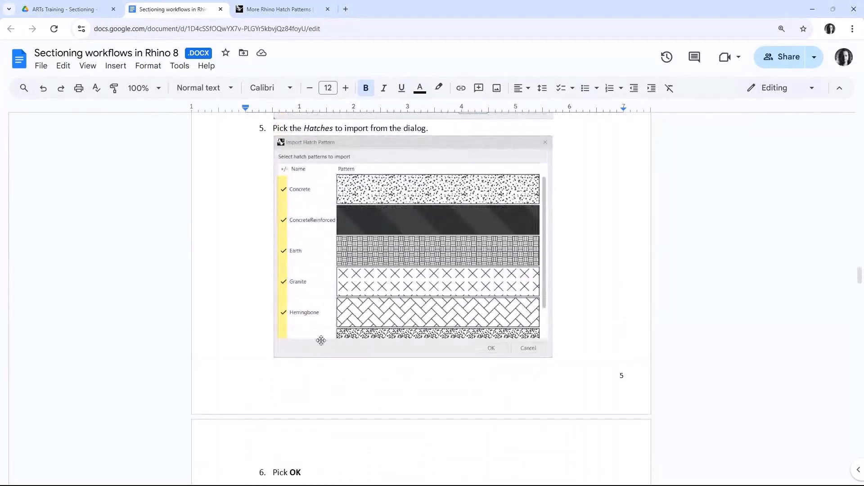
scroll(320, 340, down, 4)
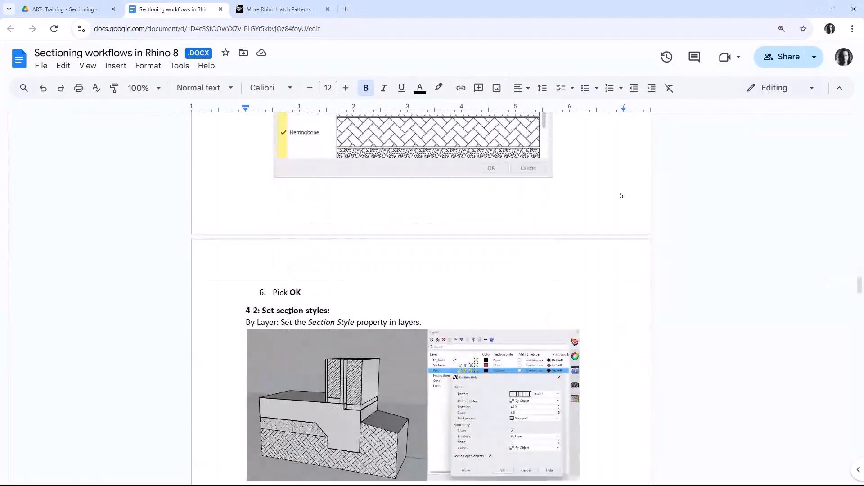